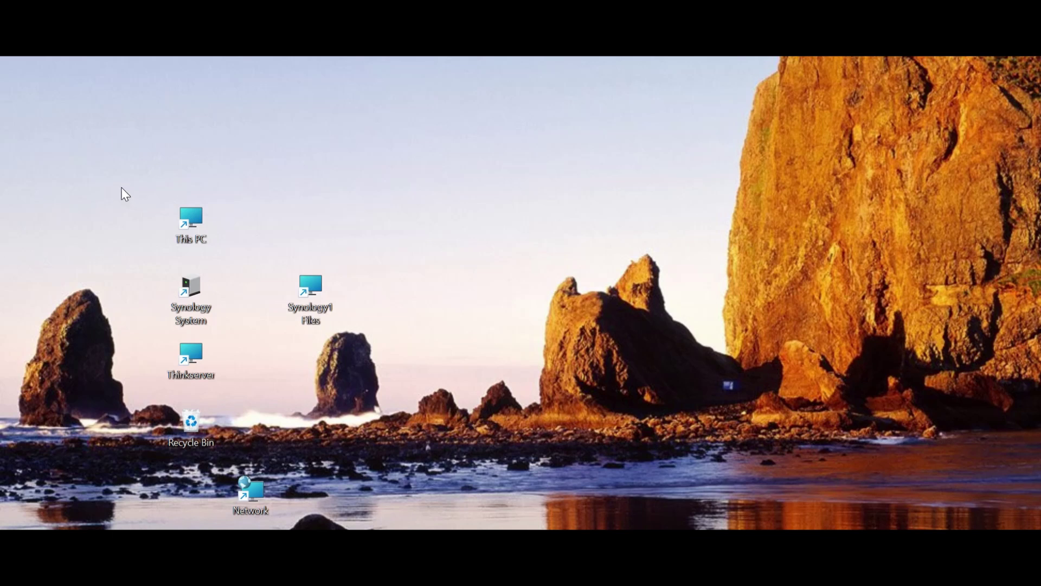
# Box-select the This PC, Synology System, Synology1 Files and Thinkserver icons and drag them rightward
pyautogui.moveTo(122, 189)
pyautogui.mouseDown()
pyautogui.moveTo(362, 291)
pyautogui.moveTo(420, 400)
pyautogui.mouseUp()
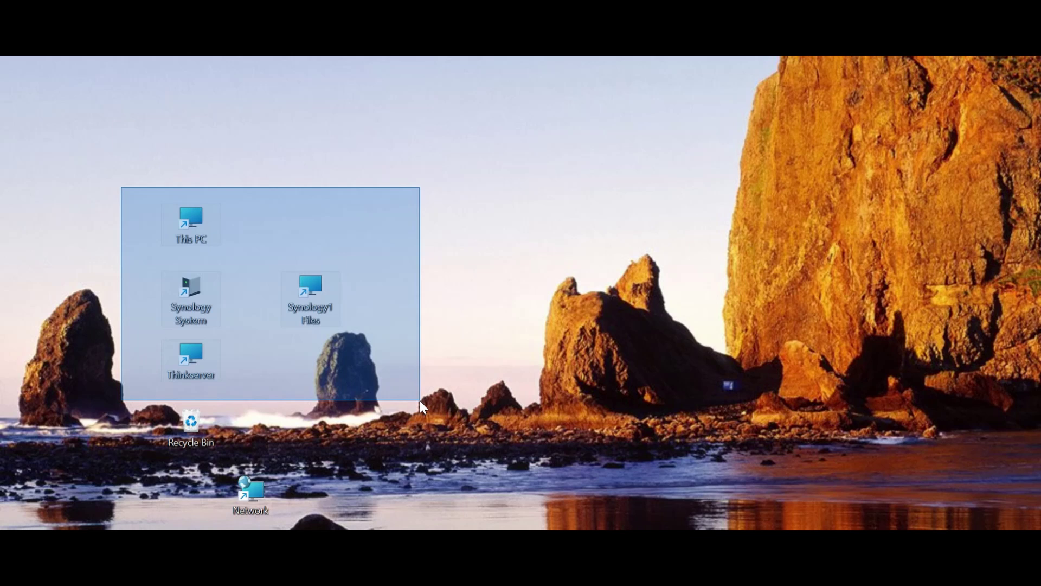
pyautogui.moveTo(420, 400); pyautogui.dragTo(420, 400)
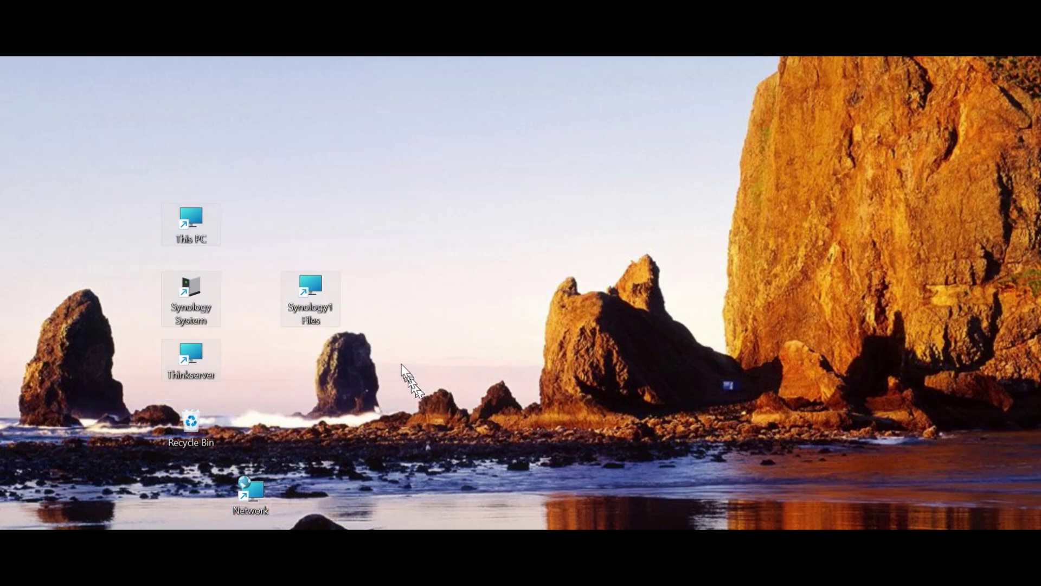
pyautogui.moveTo(551, 224)
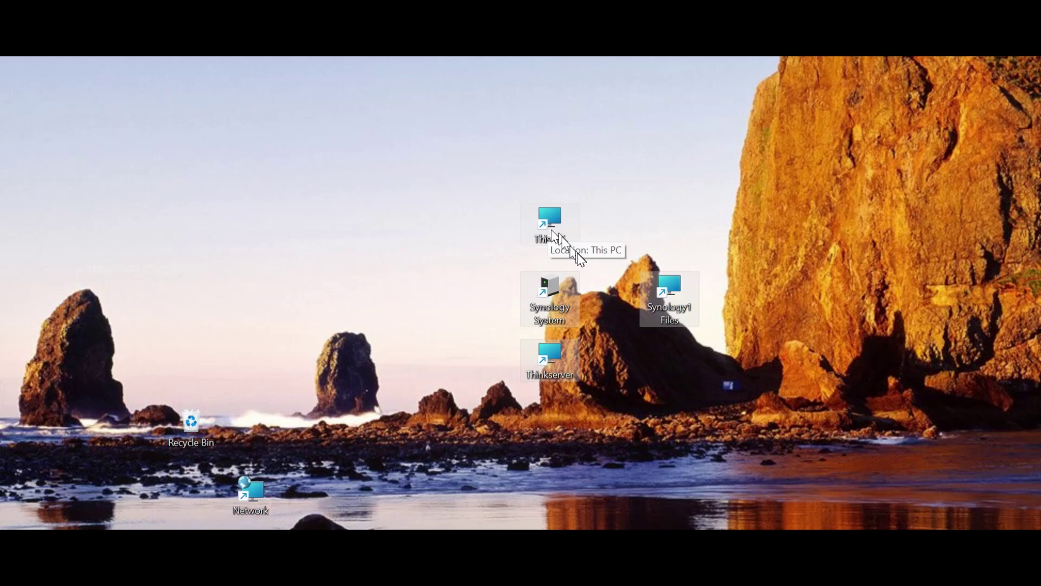
pyautogui.click(245, 166)
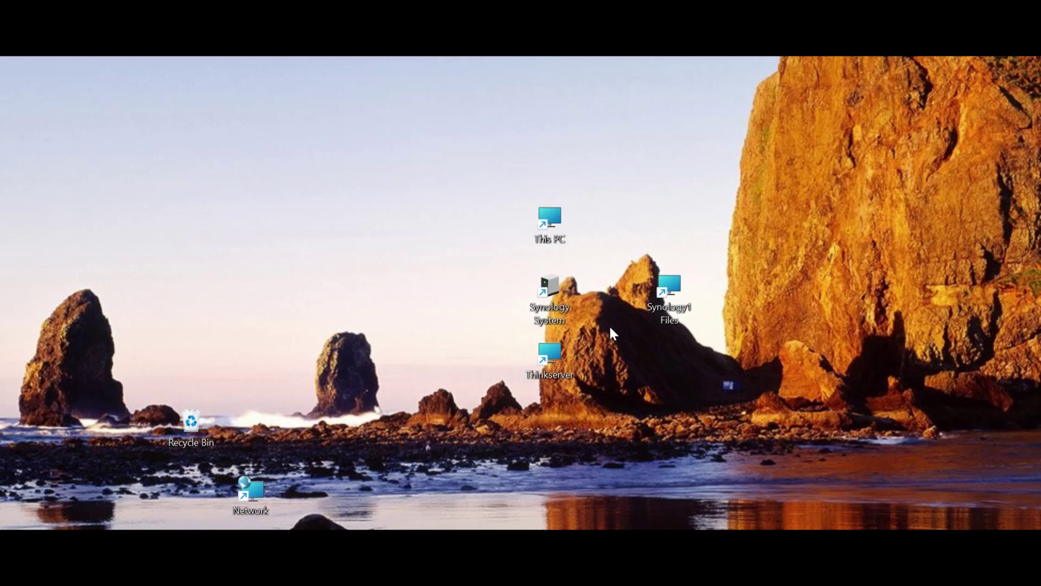
# Drag a selection box over the four grouped shortcuts, leaving their positions unchanged
pyautogui.moveTo(609, 325); pyautogui.dragTo(329, 279)
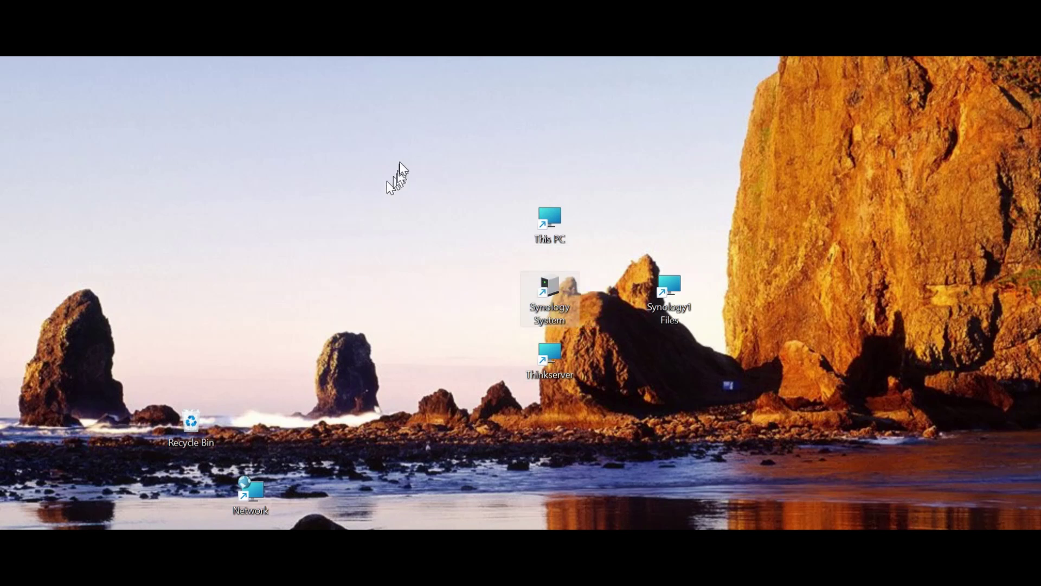